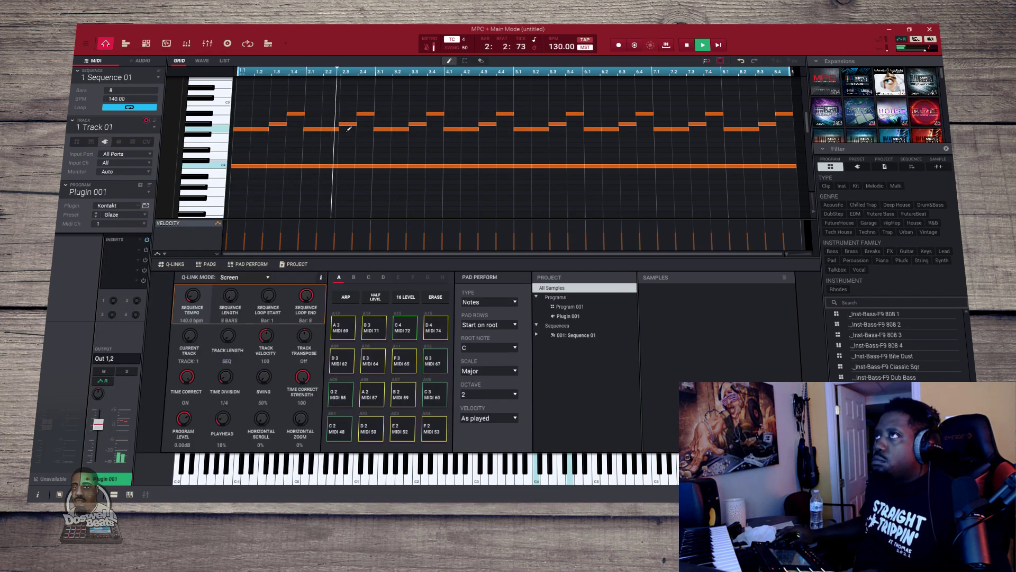
Set the time correct division to Bar and draw one-bar notes on a single pitch between the melody and sustained note across all eight bars
left_click(463, 39)
left_click(470, 50)
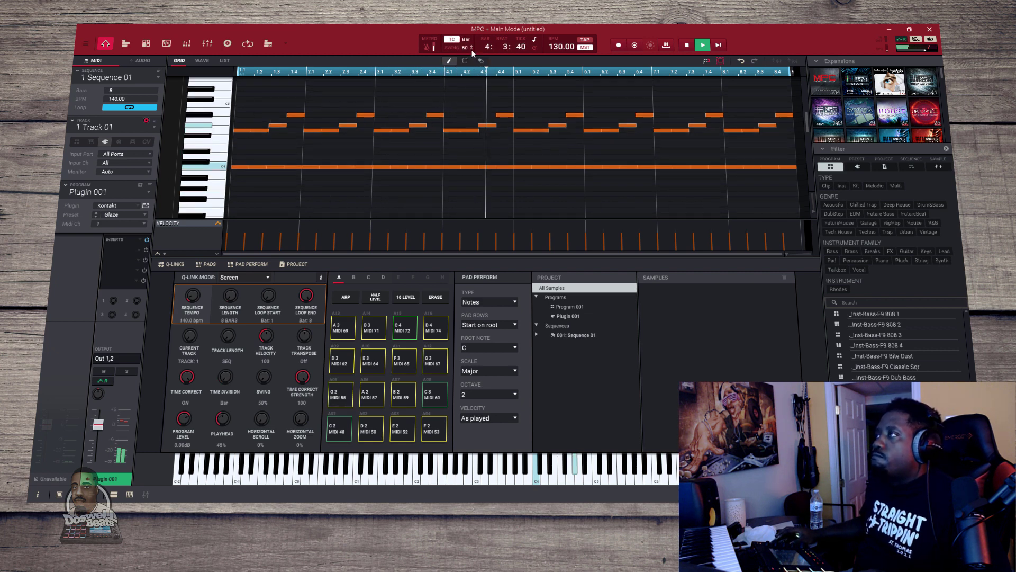
left_click(238, 151)
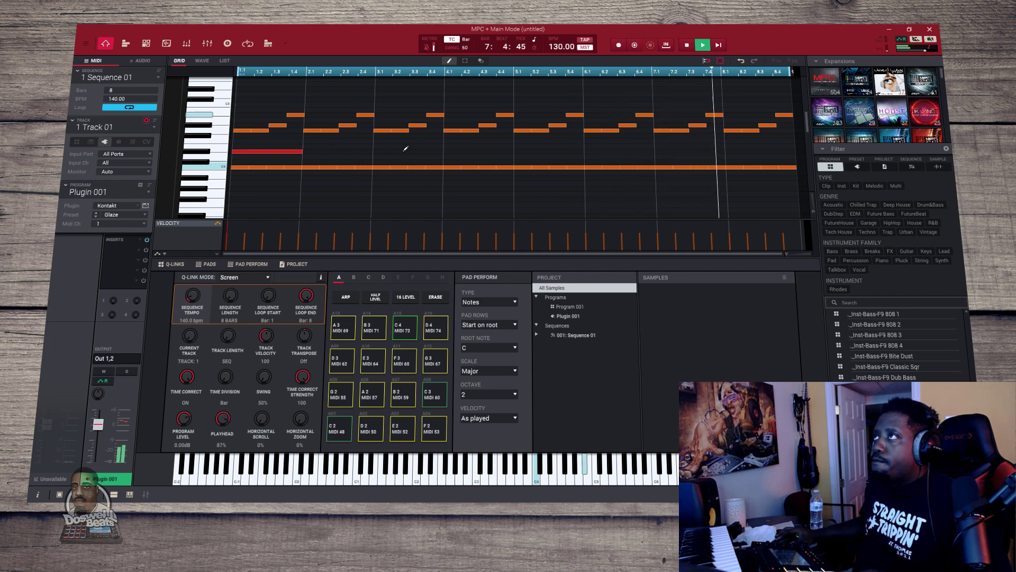
left_click(312, 151)
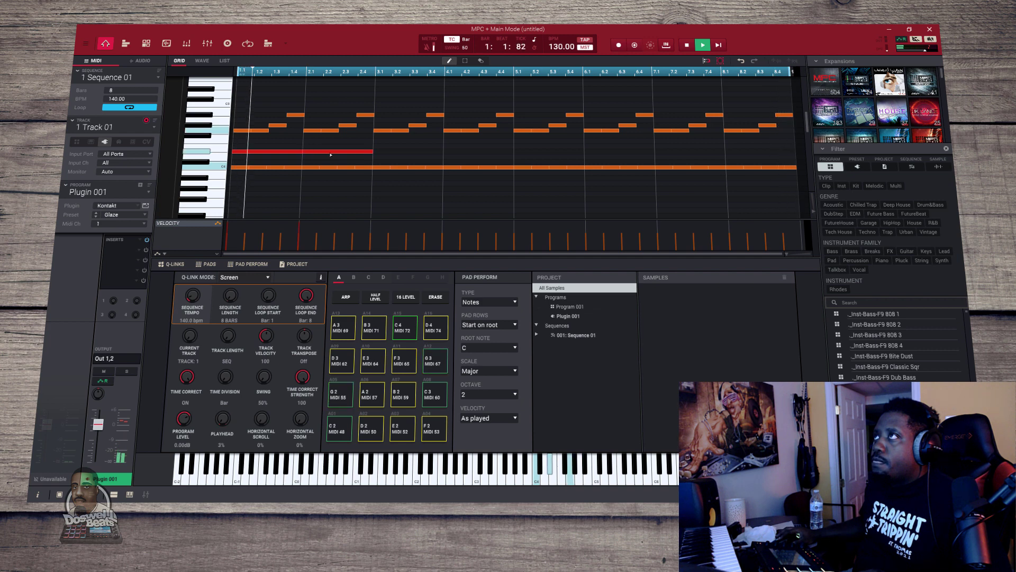
left_click(377, 151)
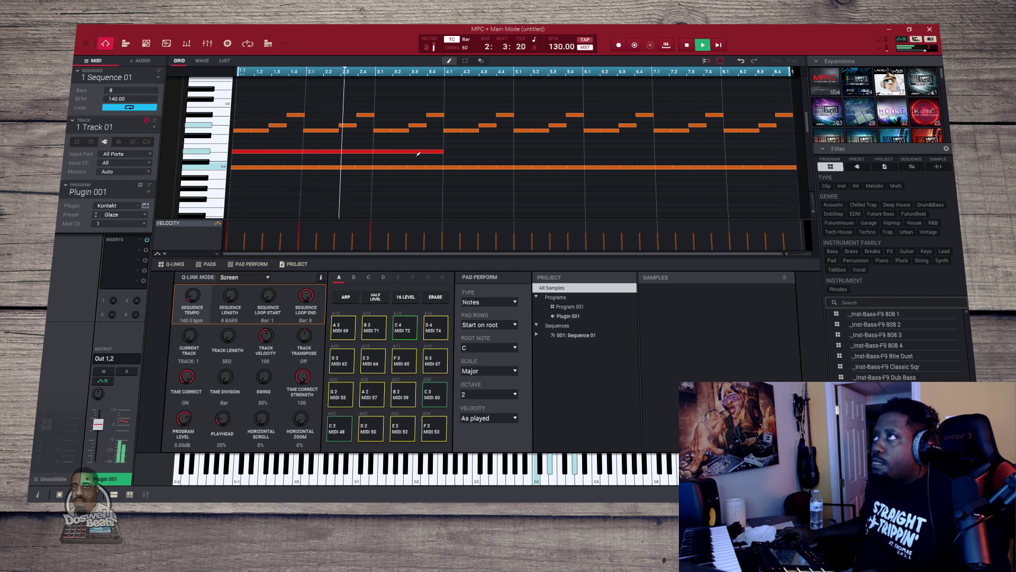
left_click(451, 151)
left_click(519, 150)
left_click(625, 149)
left_click(688, 150)
left_click(760, 151)
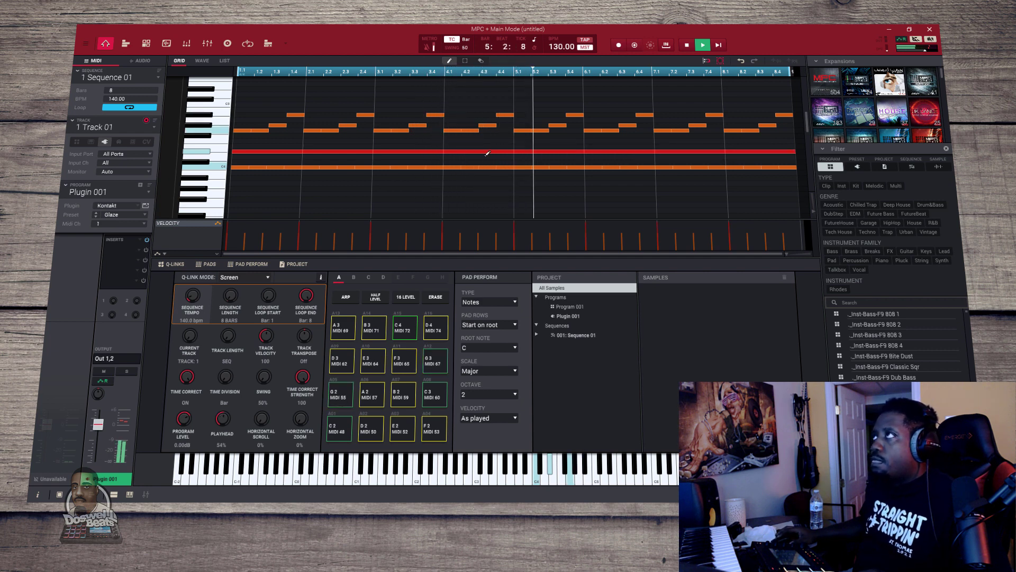
Select the newly drawn one-bar notes in bars 1 to 4 and transpose them down one octave
left_click(465, 60)
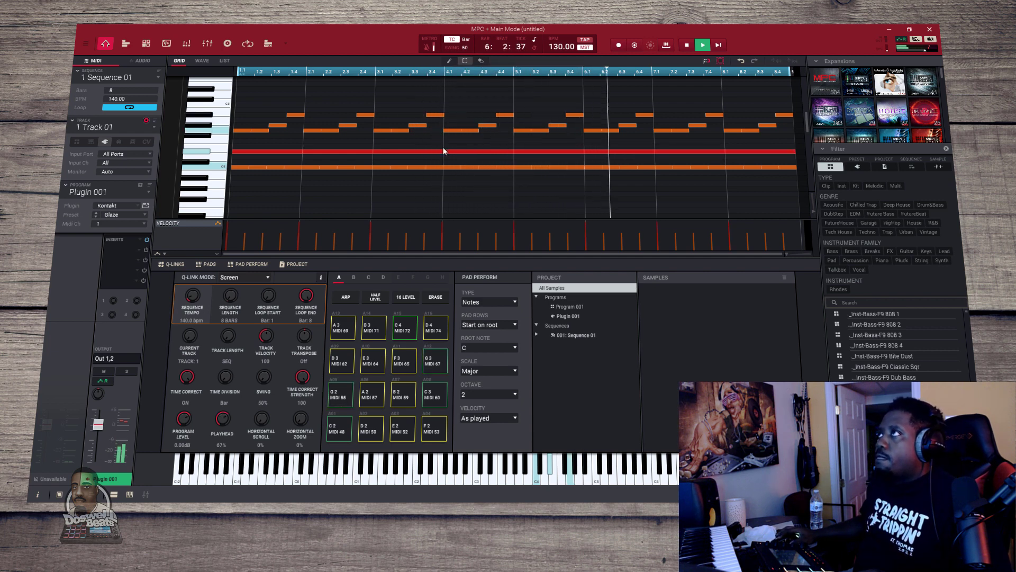
left_click_drag(514, 142, 246, 160)
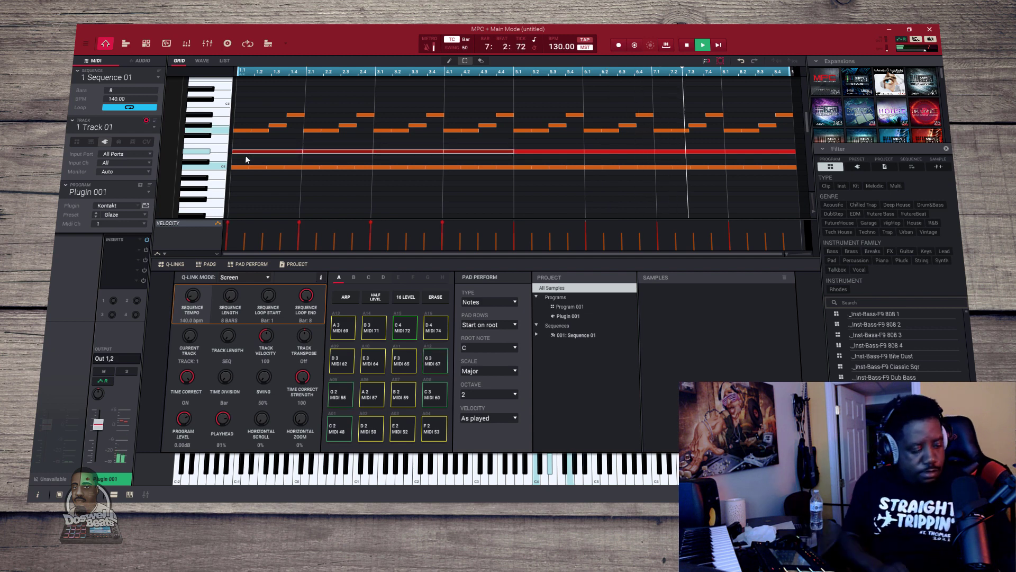
key("shift+Down")
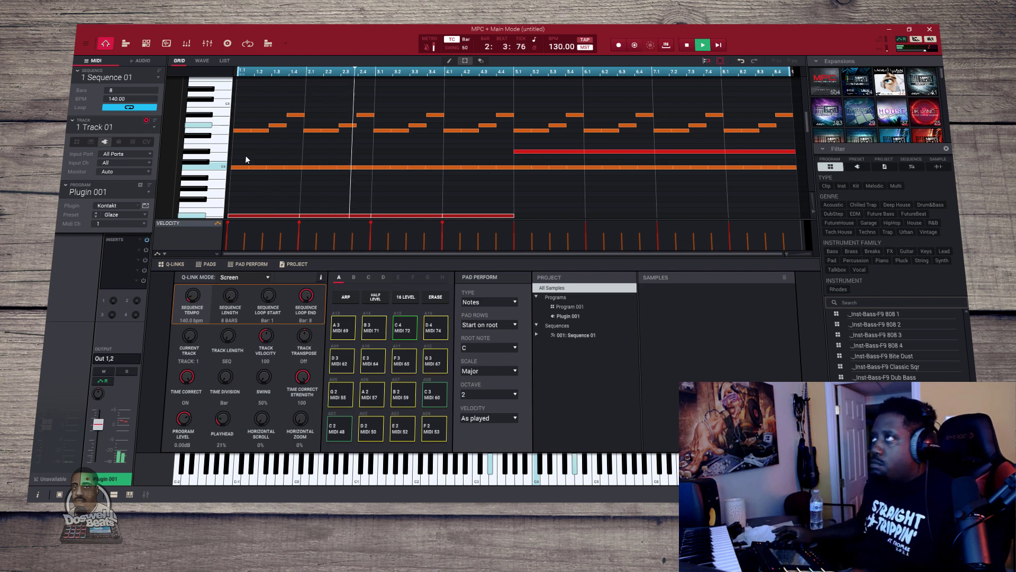
scroll(416, 146, "down", 2)
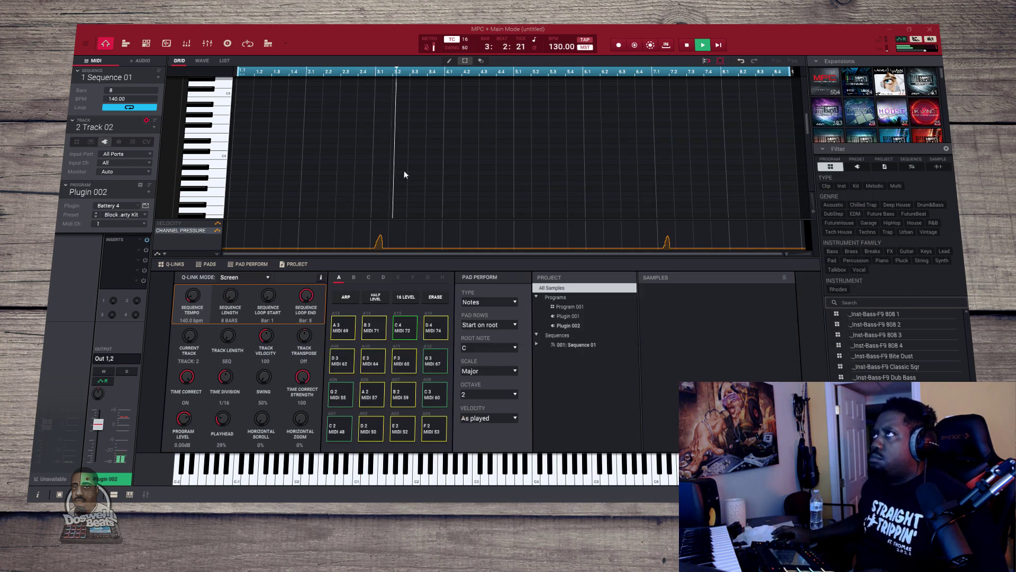
Bring the Track 02 drum notes into view, move the Battery 4 window below them, and close it
left_click_drag(808, 120, 809, 155)
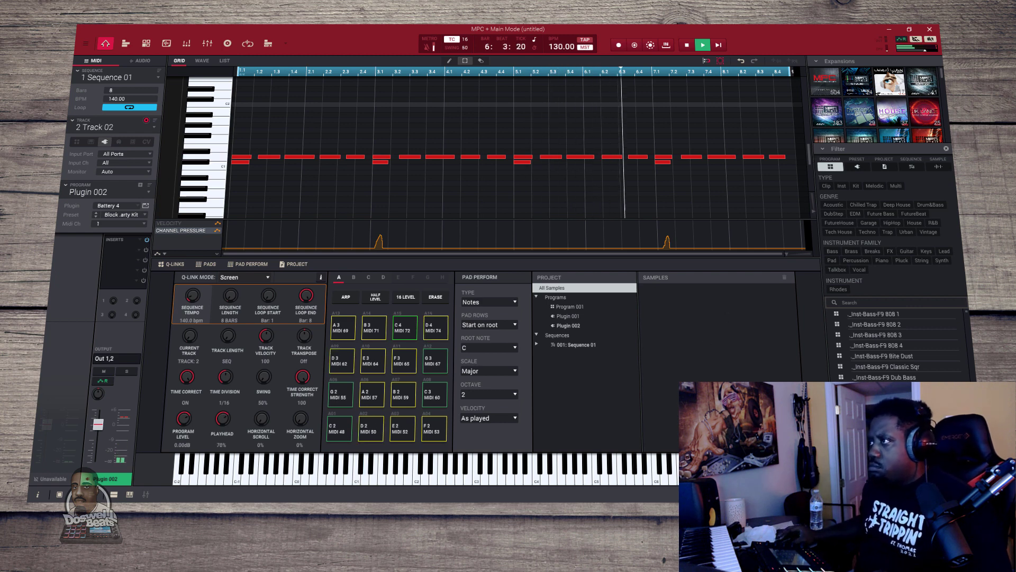
left_click_drag(409, 188, 410, 182)
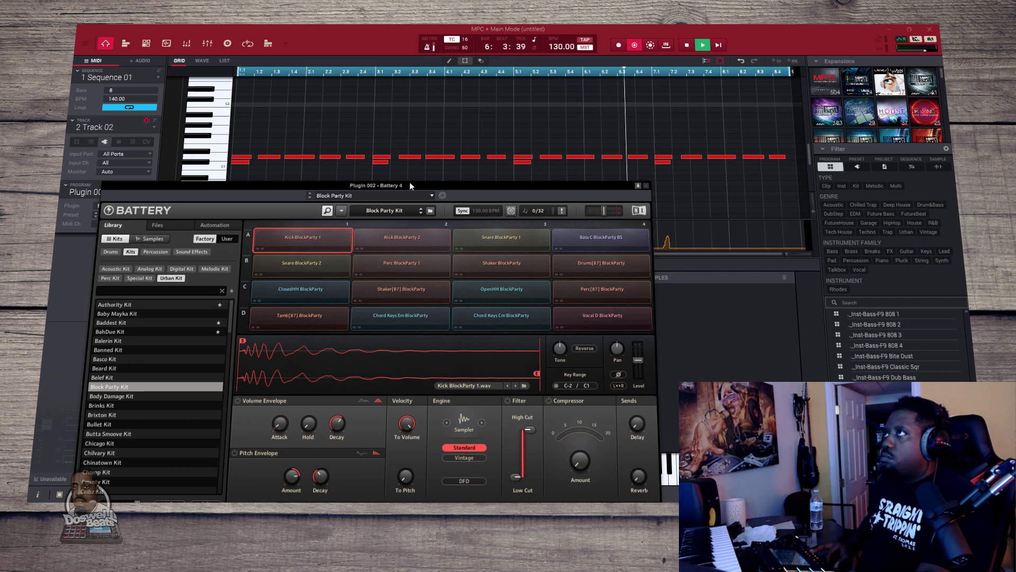
left_click_drag(410, 186, 415, 205)
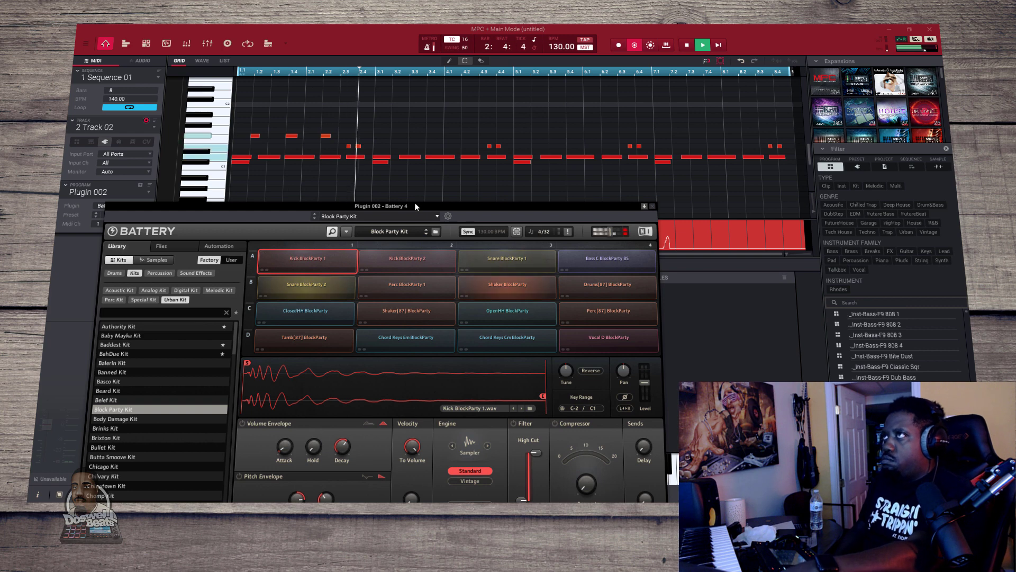
key("Escape")
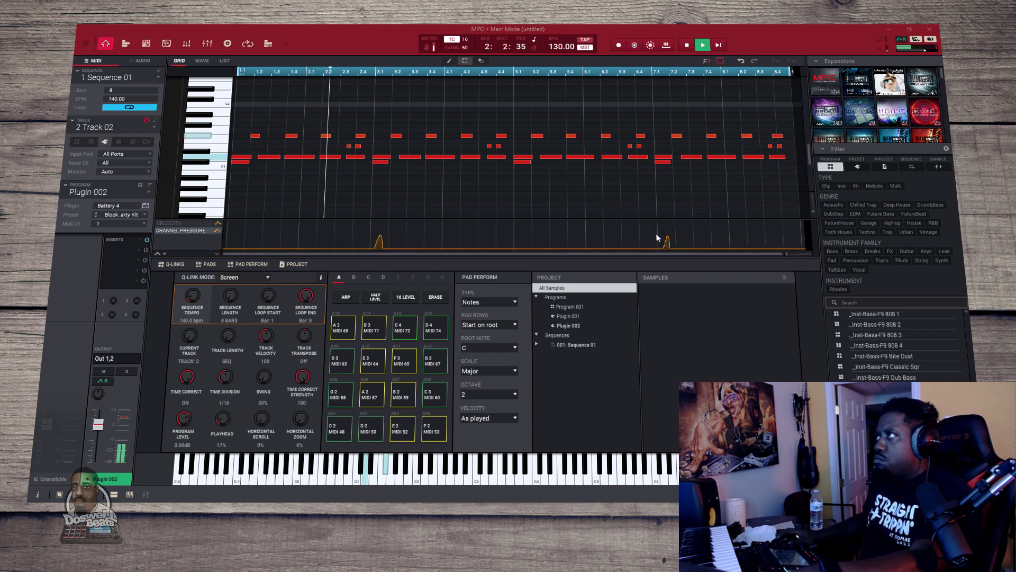
Select all channel pressure automation points on Track 02 and delete them
left_click_drag(687, 236, 109, 287)
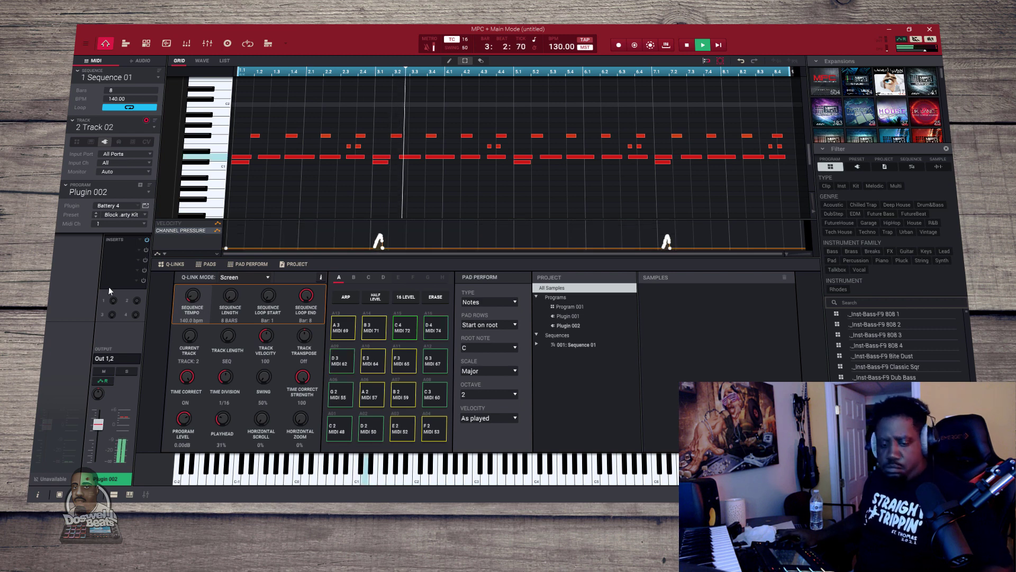
key("Delete")
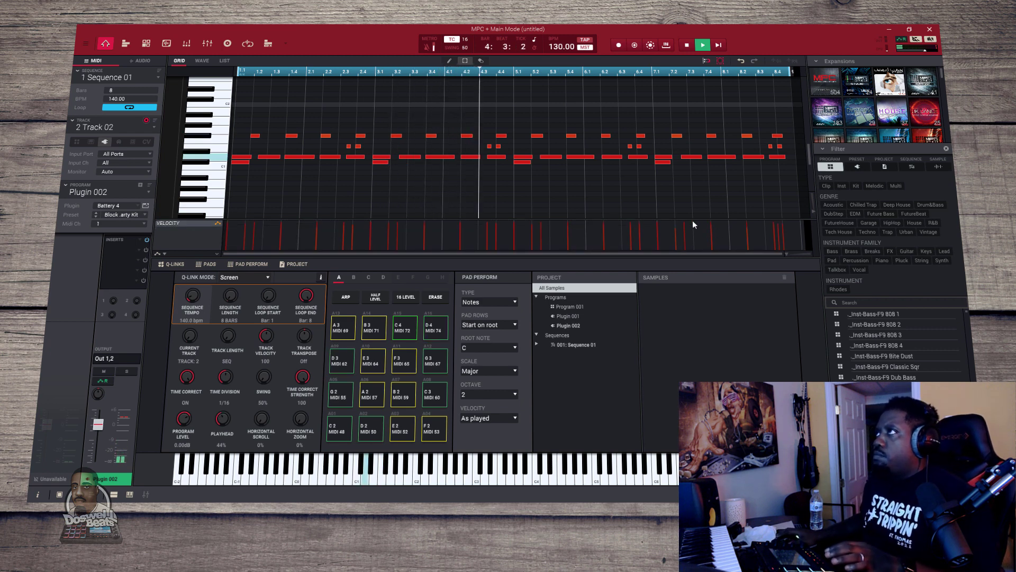
Select every shaker note on Track 02 and lower their velocities together to a medium level
left_click(207, 139)
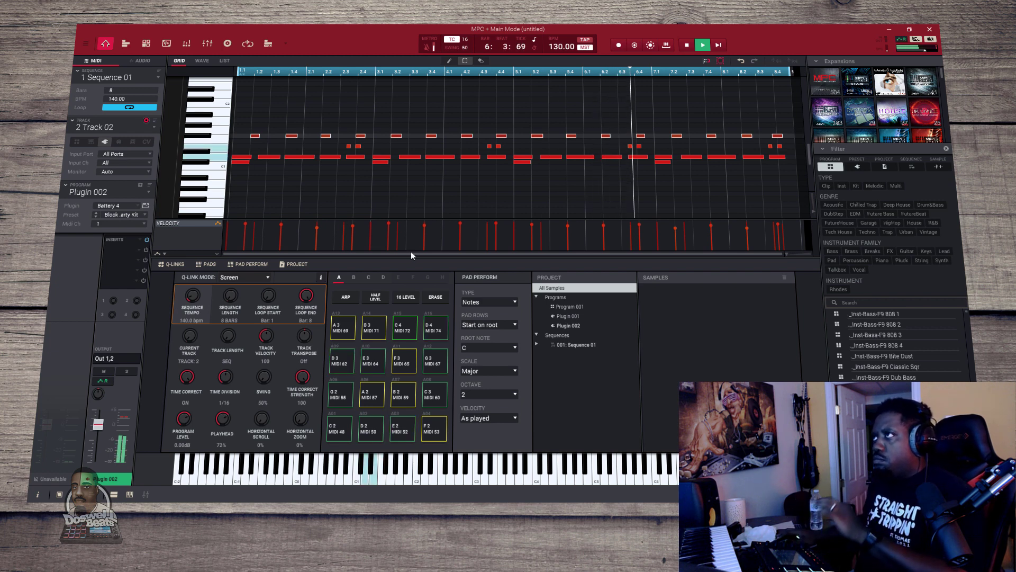
mouse_move(388, 226)
left_click_drag(388, 227, 385, 253)
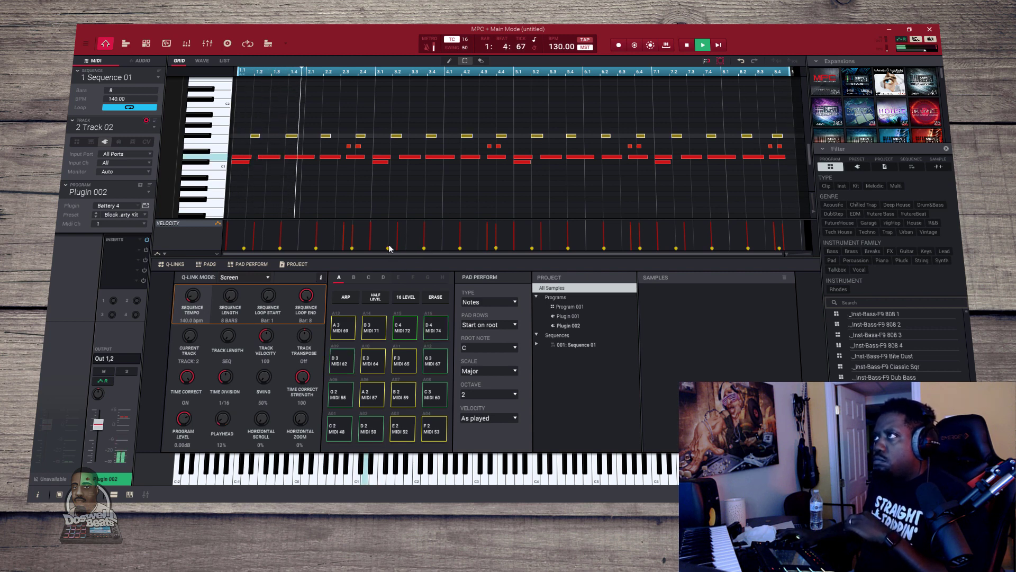
left_click_drag(497, 254, 498, 236)
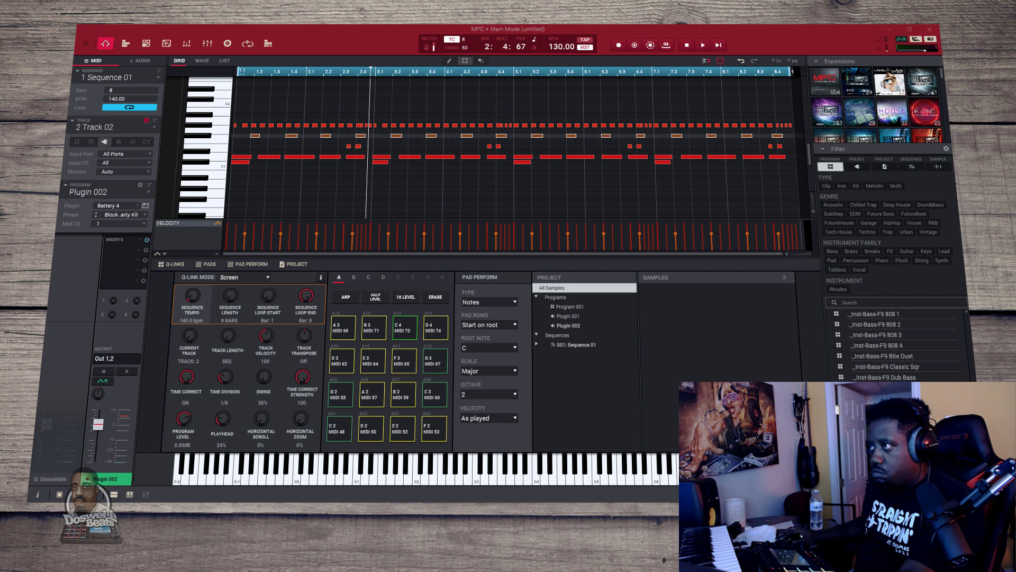
Trim the end of the ClosedHH BlockParty sample in Battery 4 to about a third of its length while the sequence plays
left_click(146, 206)
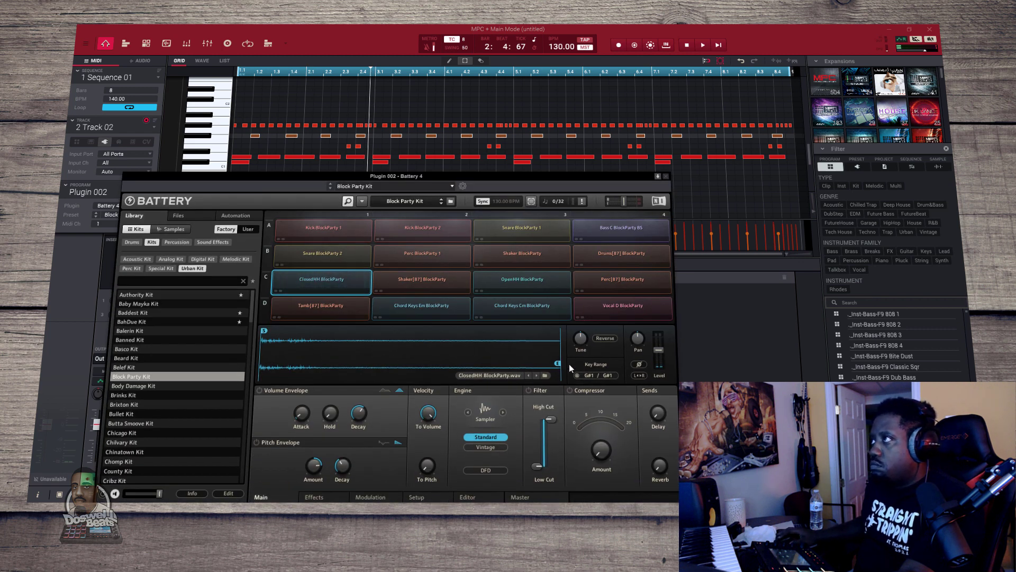
left_click_drag(331, 356, 318, 358)
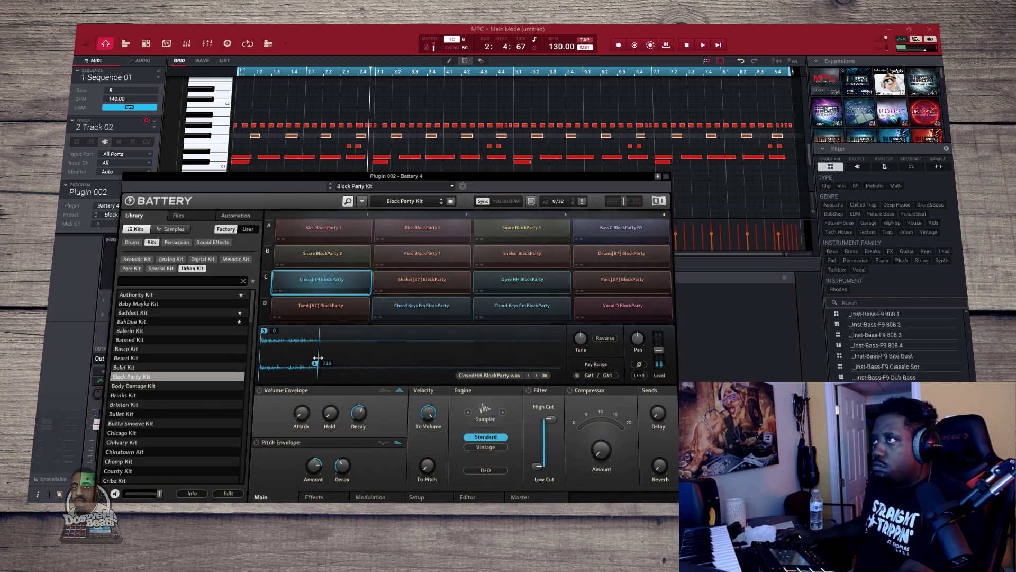
key("space")
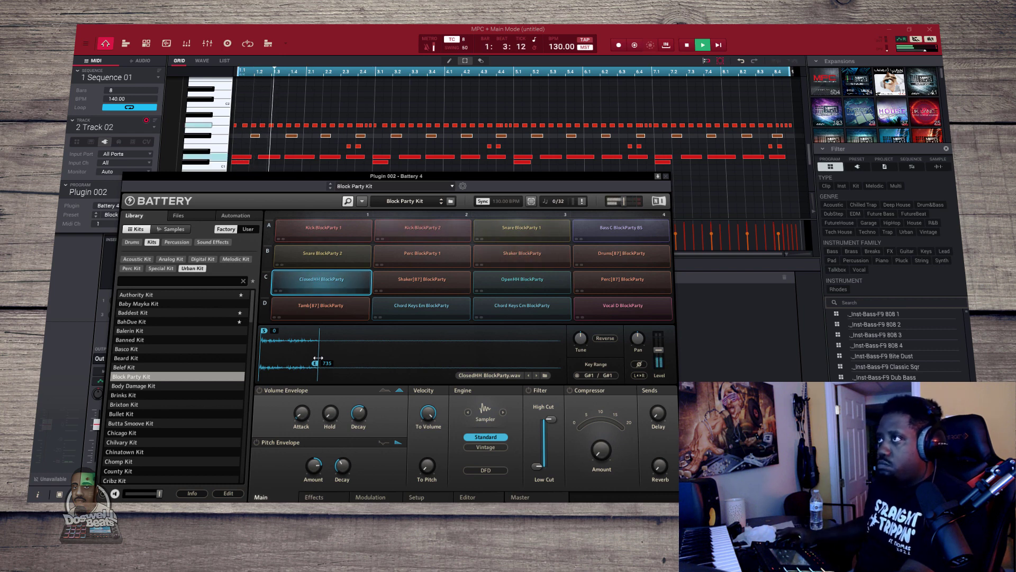
left_click_drag(314, 365, 355, 371)
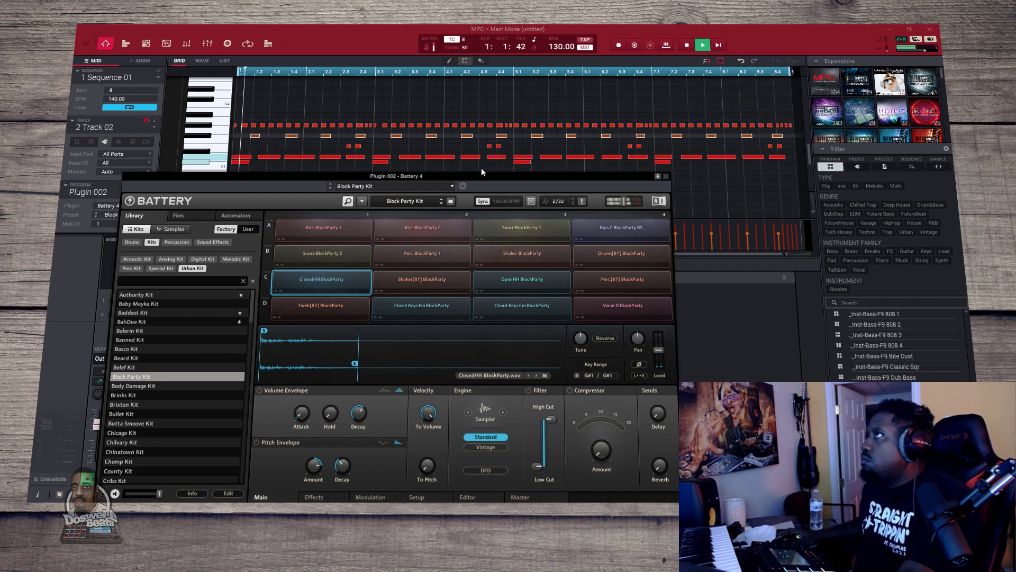
left_click_drag(475, 174, 478, 319)
key("Escape")
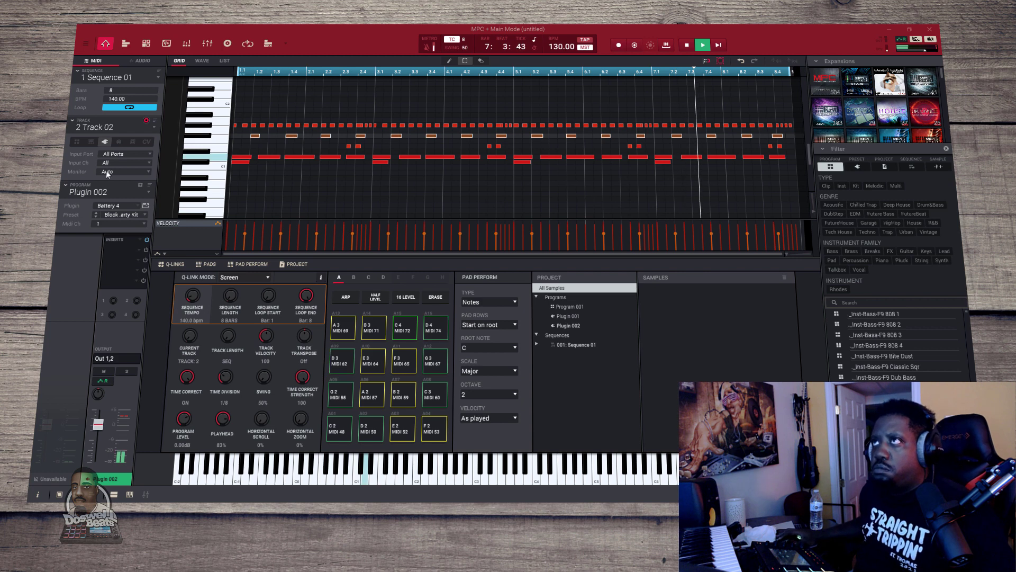
Make Track 03 the active track
left_click(106, 128)
left_click(134, 153)
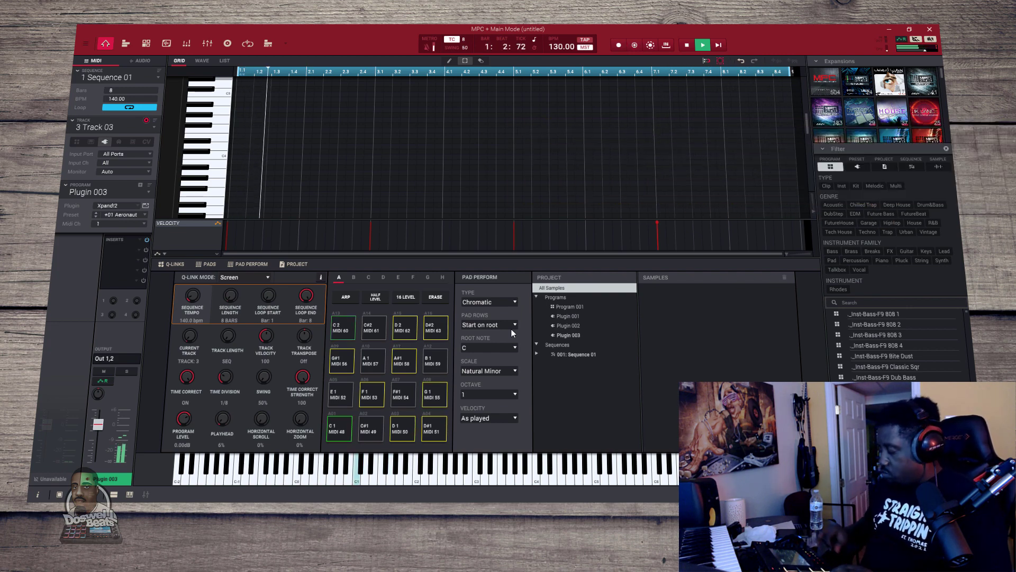
Return to Track 01 and load AIR Multi-Chorus from the AIR Music Technology modulation effects into its first insert slot
left_click(153, 129)
left_click(94, 137)
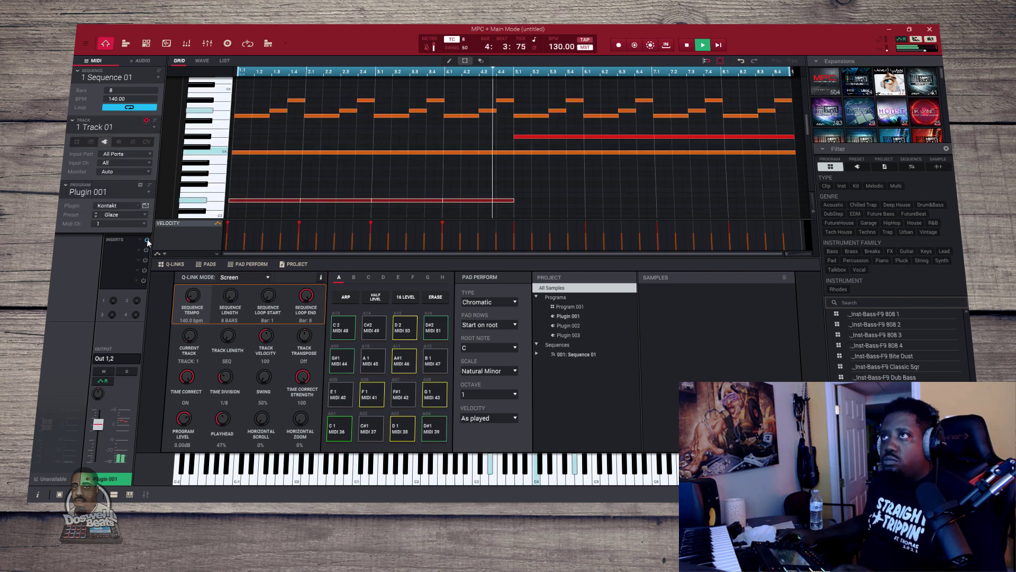
left_click(132, 246)
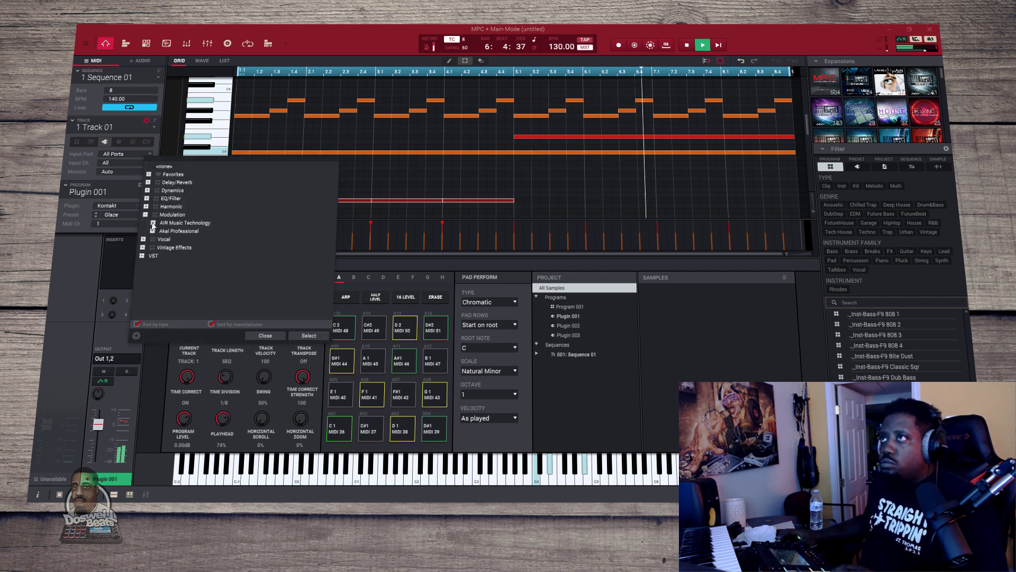
left_click(153, 224)
double_click(177, 263)
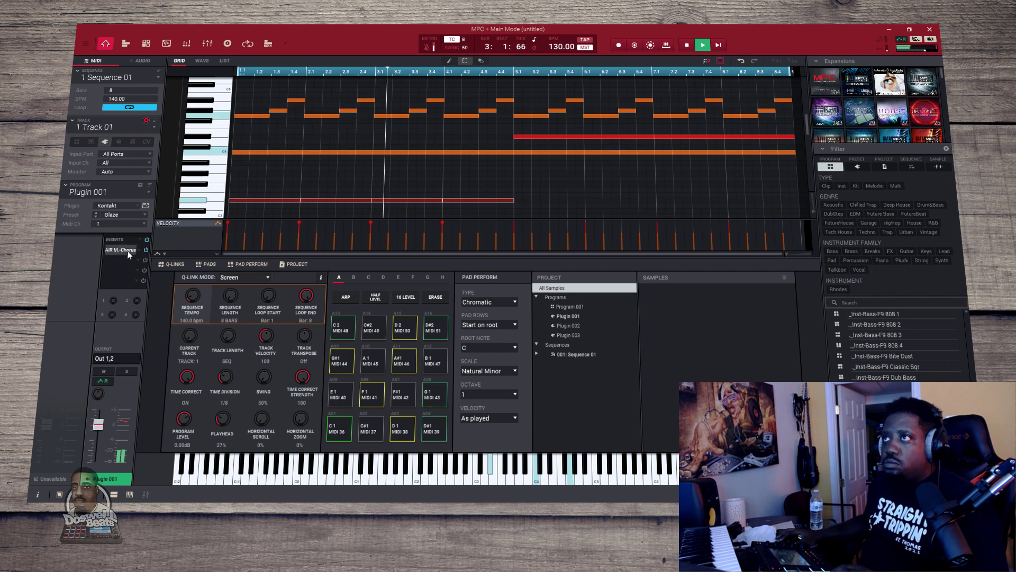
Try the Soft Chorus preset in AIR Multi-Chorus and solo Track 01's program to hear it
double_click(128, 250)
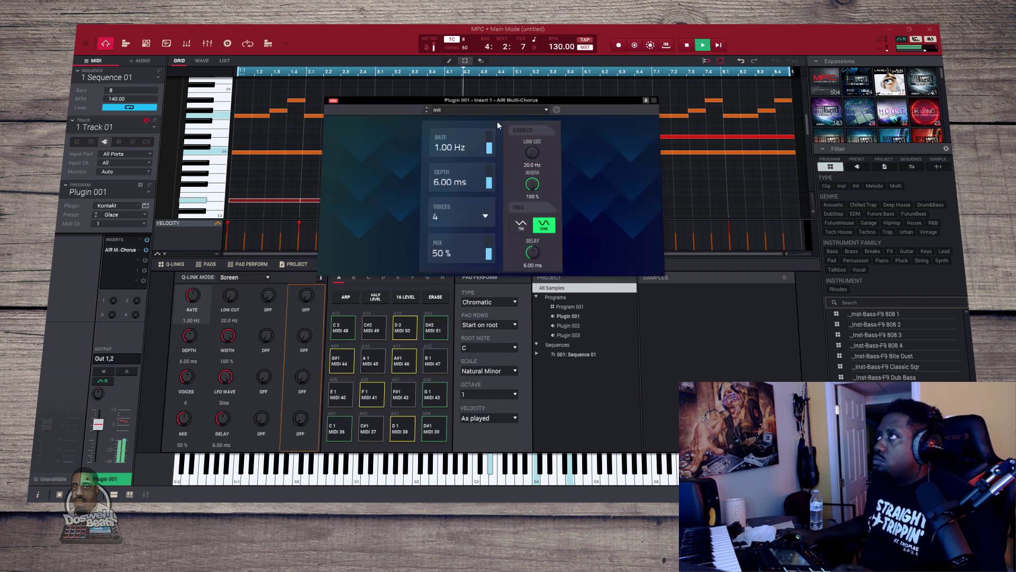
left_click(427, 109)
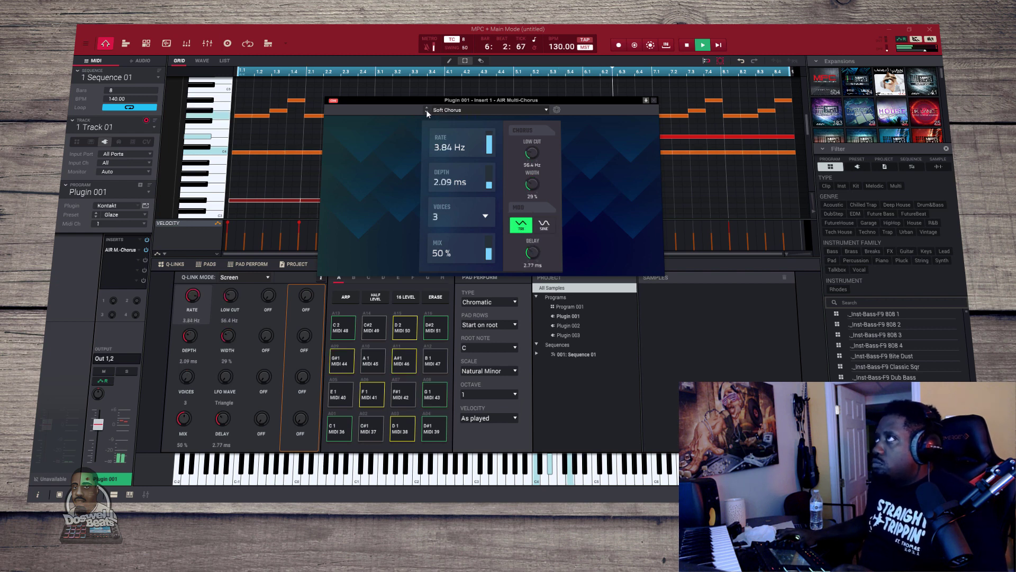
left_click(427, 110)
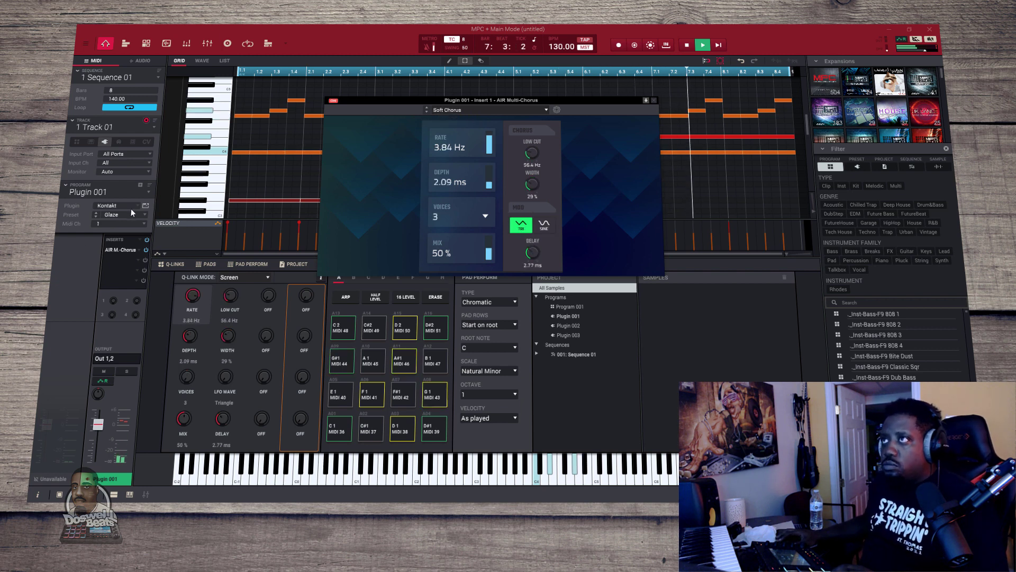
left_click(121, 372)
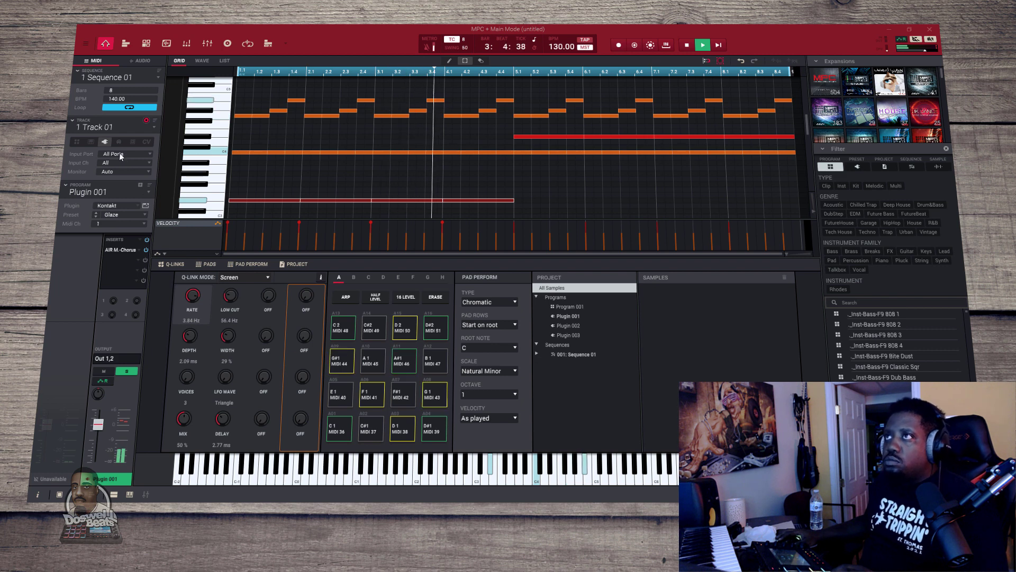
Load the Deep Chorus preset in AIR Multi-Chorus, set its rate to 0.76 Hz, and unsolo the Track 01 program
double_click(122, 249)
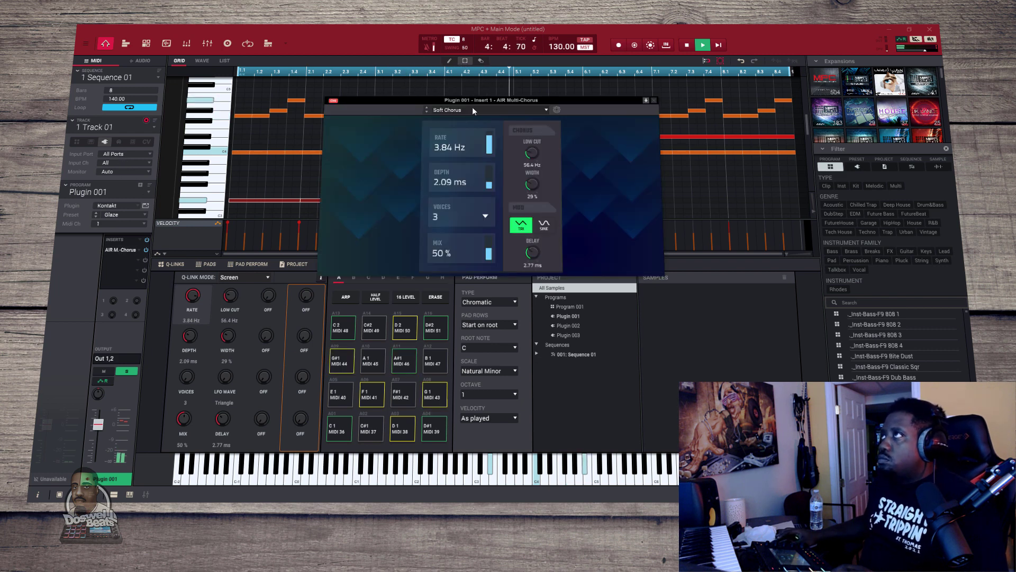
left_click(426, 108)
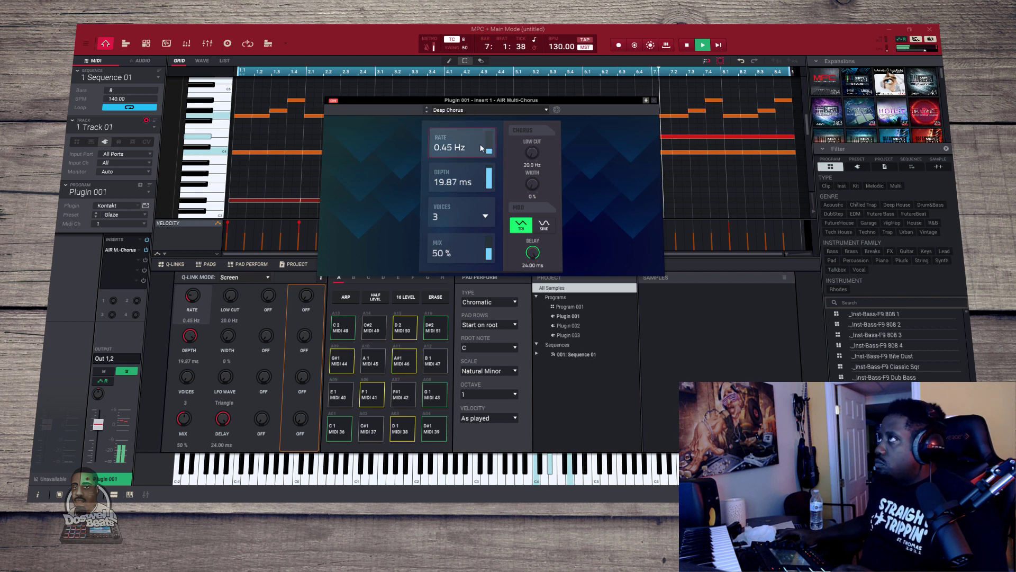
left_click_drag(490, 152, 495, 139)
left_click(132, 367)
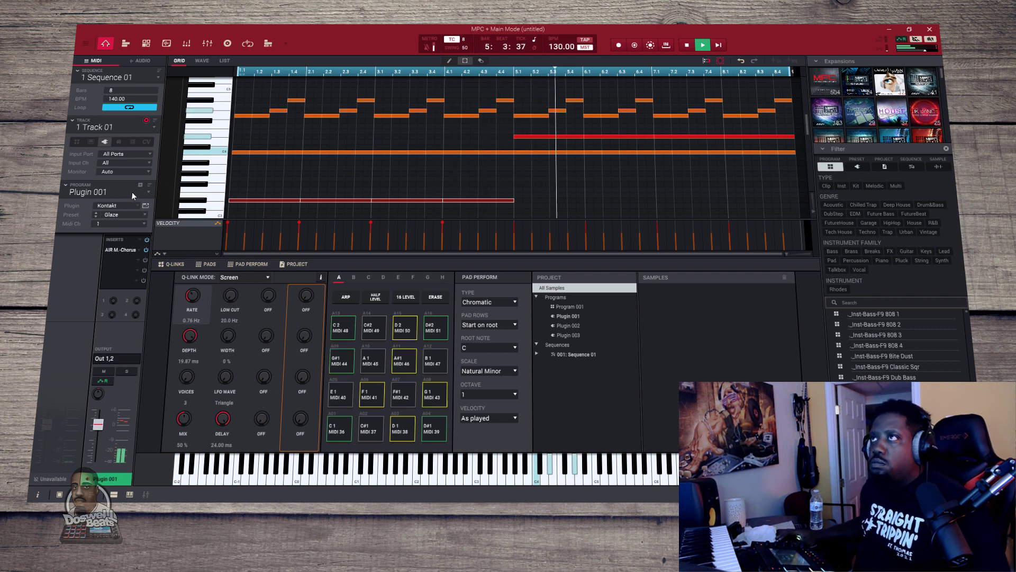
Switch the active track to Track 02
left_click(154, 128)
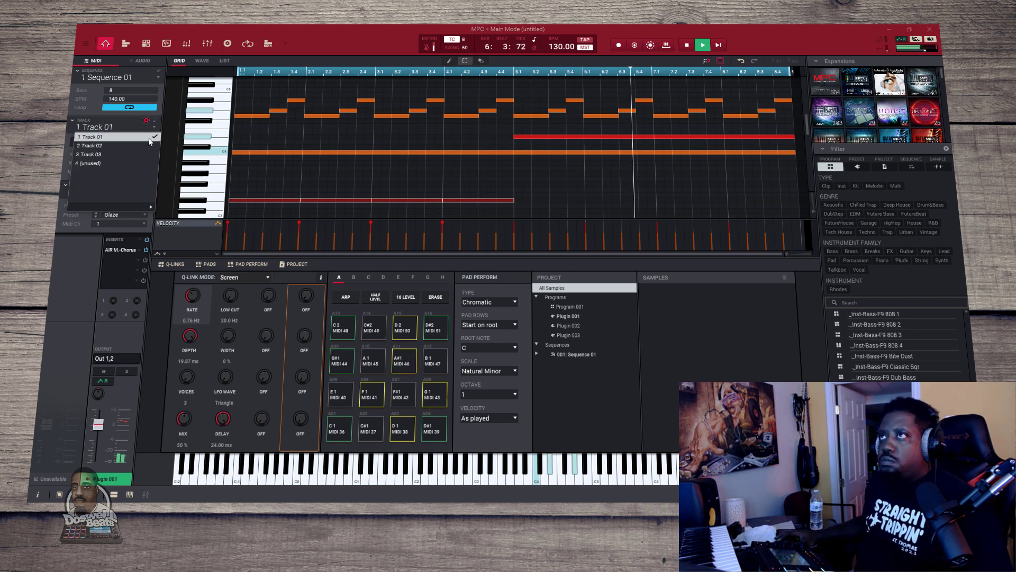
left_click(138, 146)
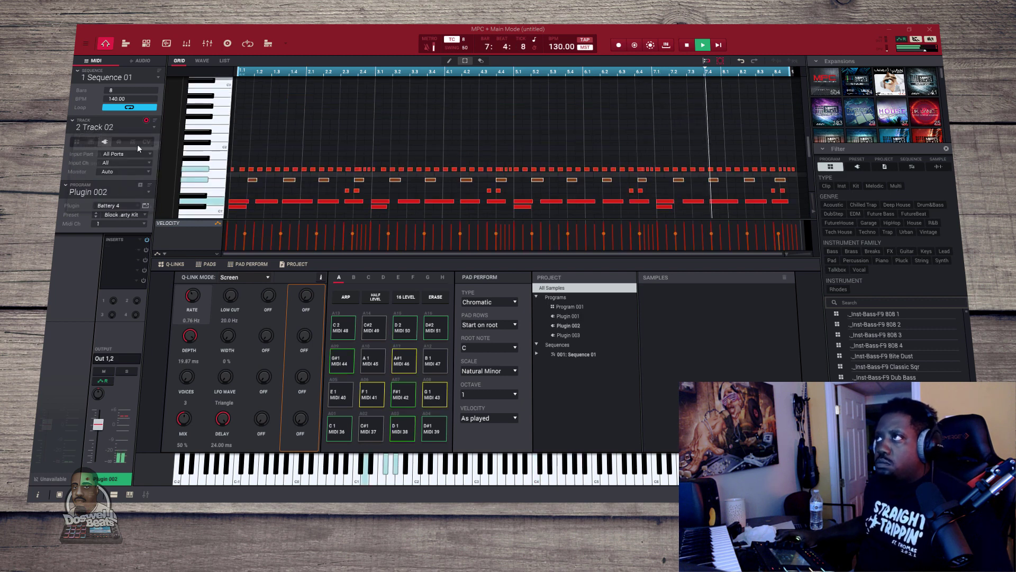